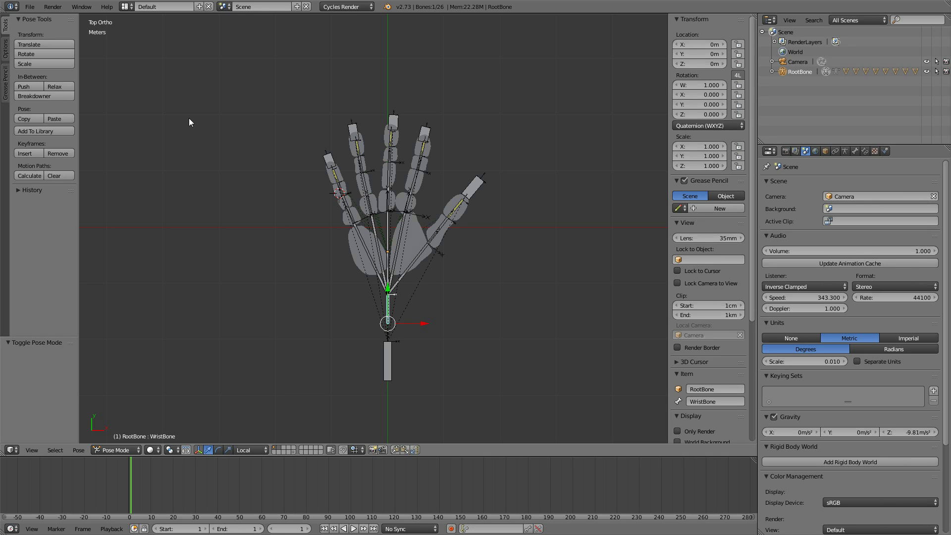
Step: Set up an FBX export with Armature and Mesh objects, Face smoothing and only deform bones
click(30, 7)
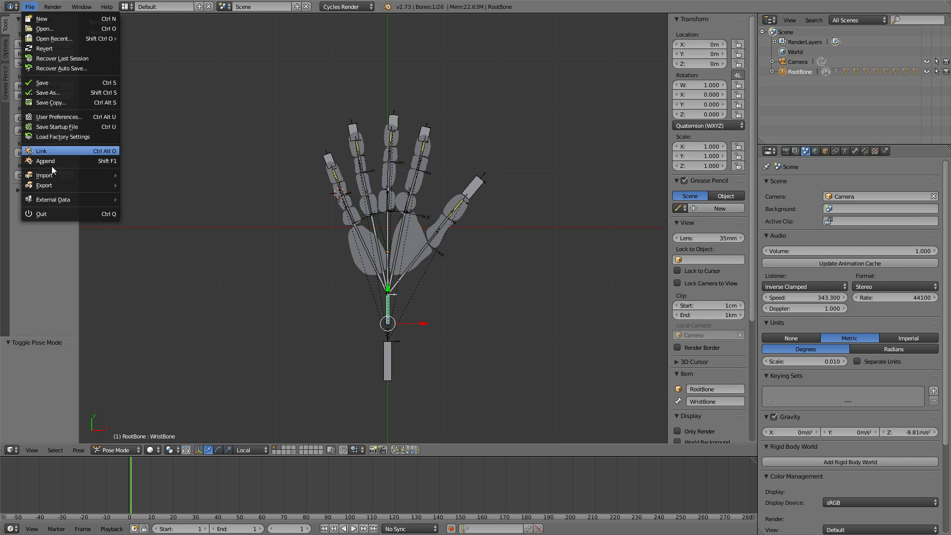
mouse_move(57, 187)
click(155, 234)
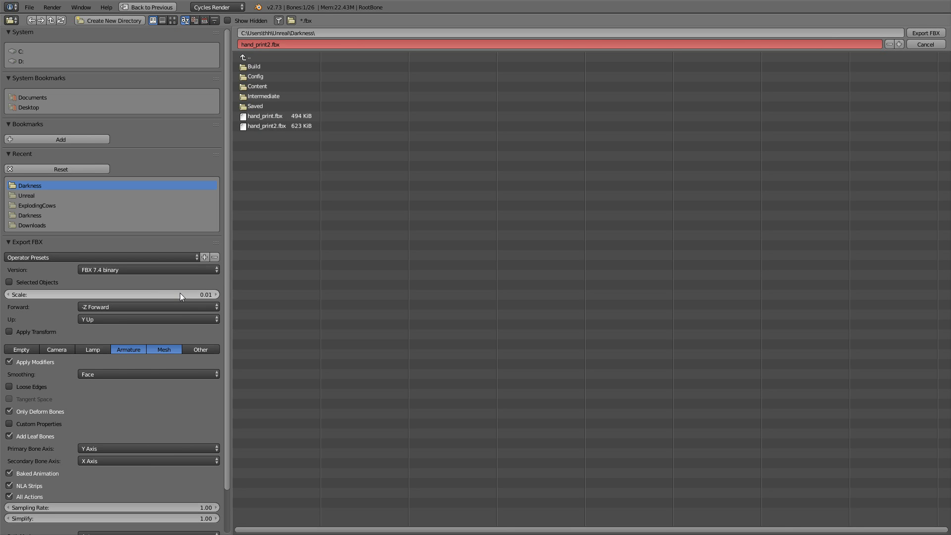
click(128, 349)
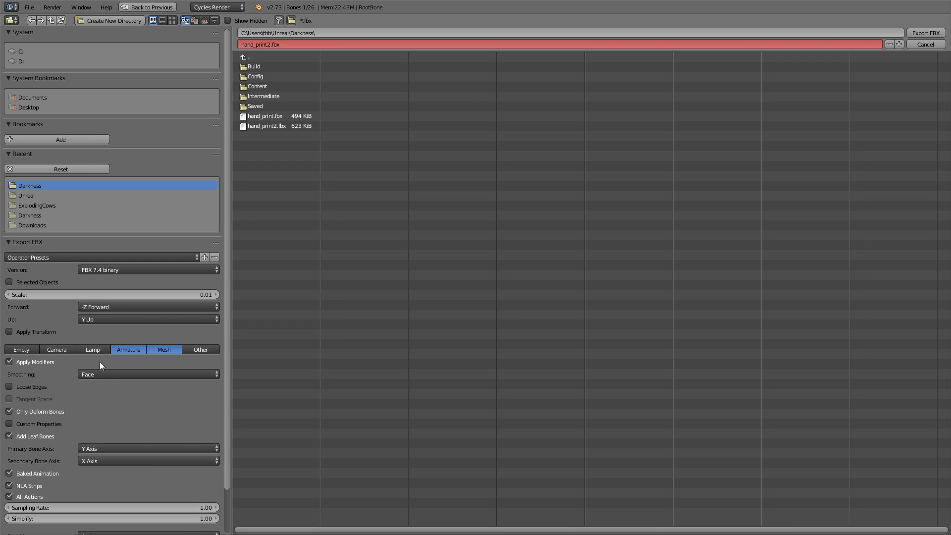
click(102, 375)
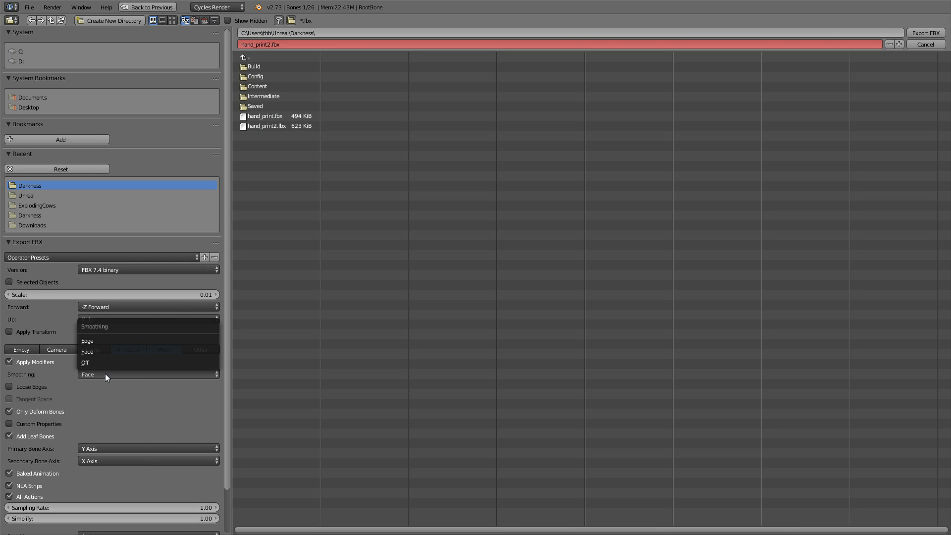
click(112, 351)
click(10, 411)
click(10, 412)
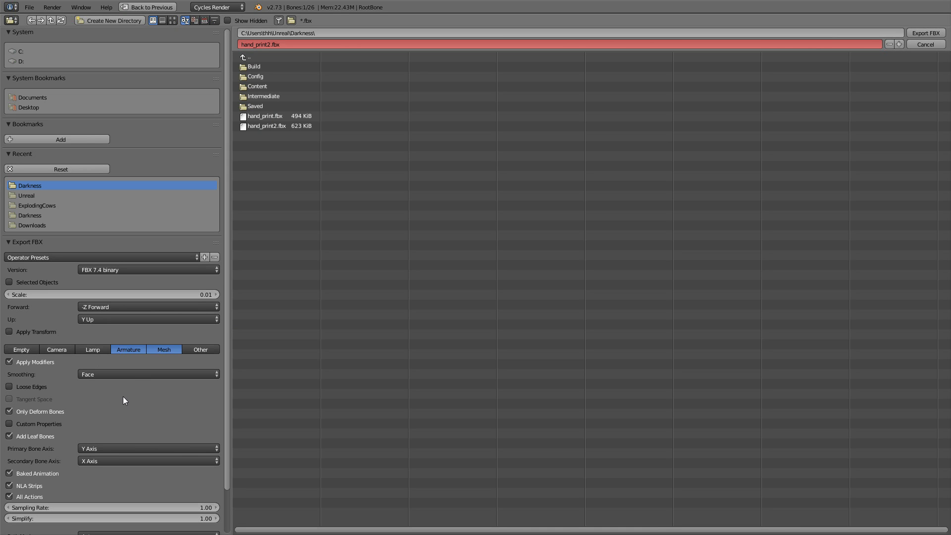
Step: Set the FBX export scale to 0.02 and export the hand over hand_print2.fbx in the Darkness folder
click(184, 295)
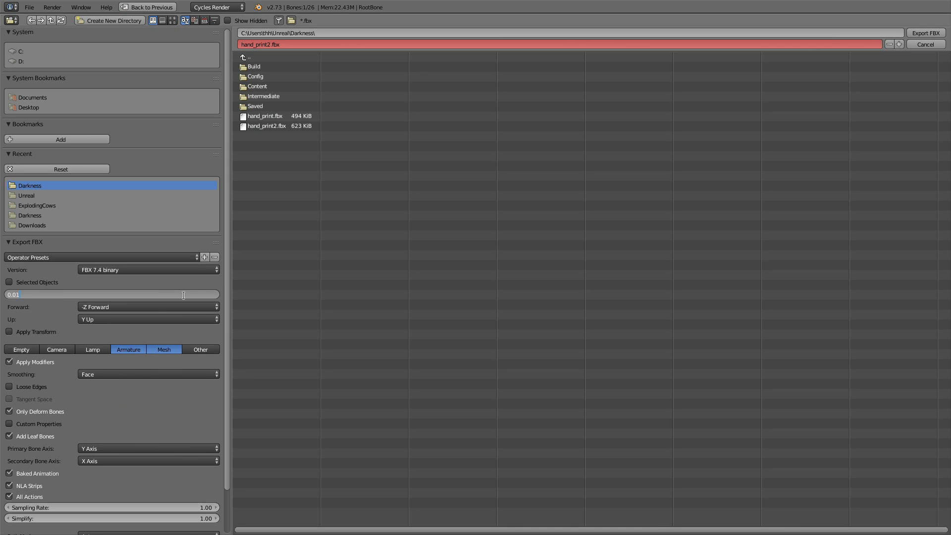
key(Return)
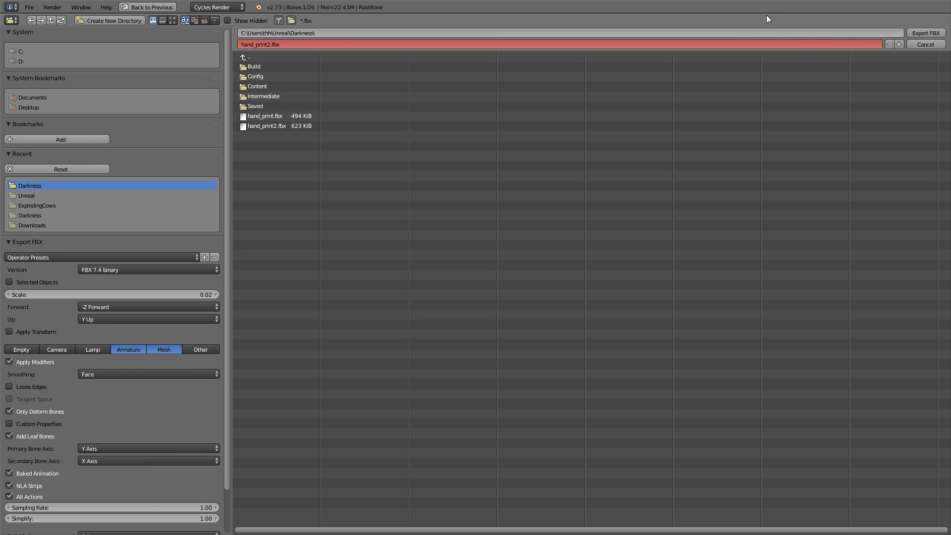
click(926, 33)
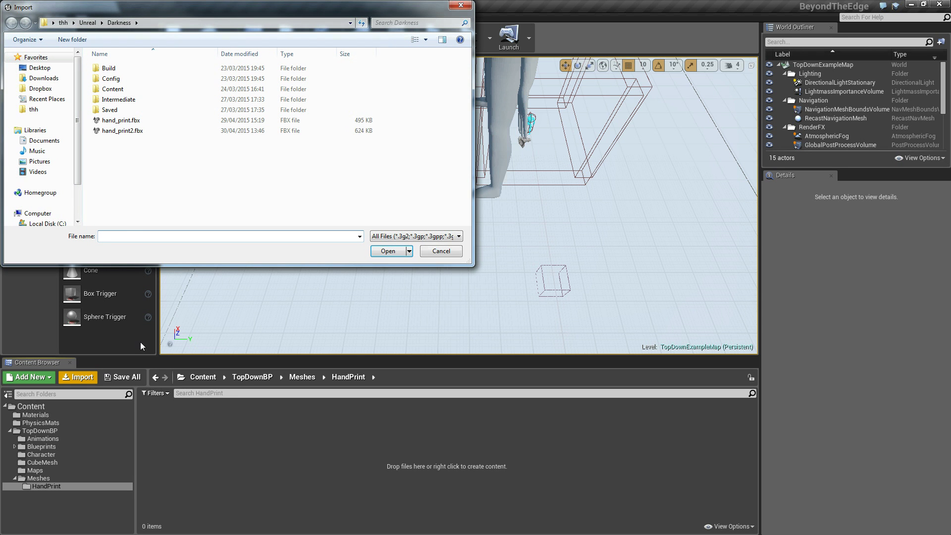
Step: Import hand_print2.fbx as a skeletal mesh with a physics asset into the HandPrint folder and close the message log
click(127, 131)
click(389, 254)
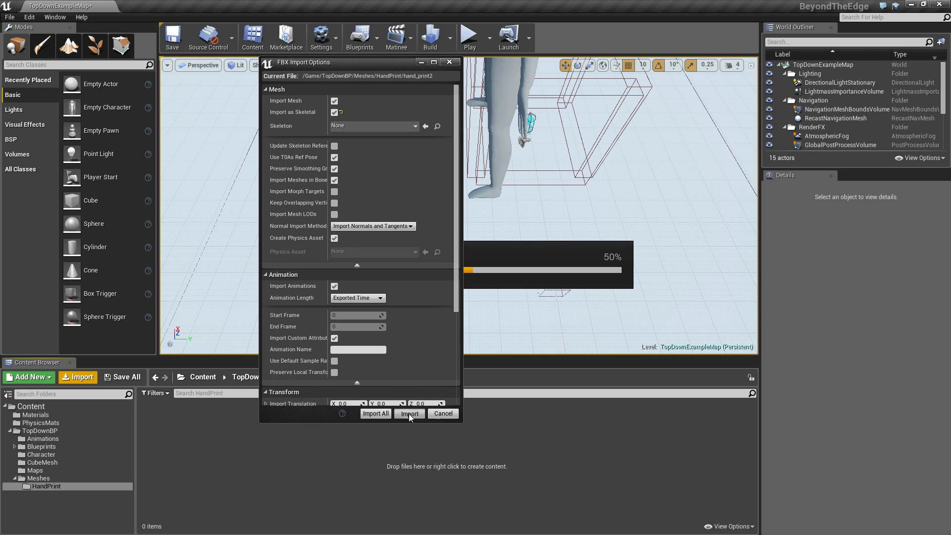
click(410, 414)
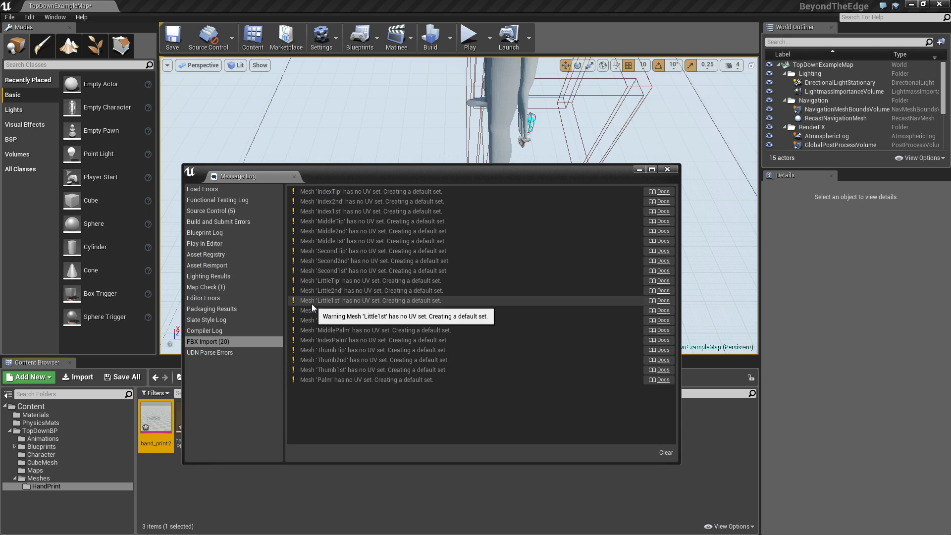
click(667, 169)
Step: Open the hand_print2 physics asset, bring the whole hand into view, and run and stop the physics simulation
double_click(192, 419)
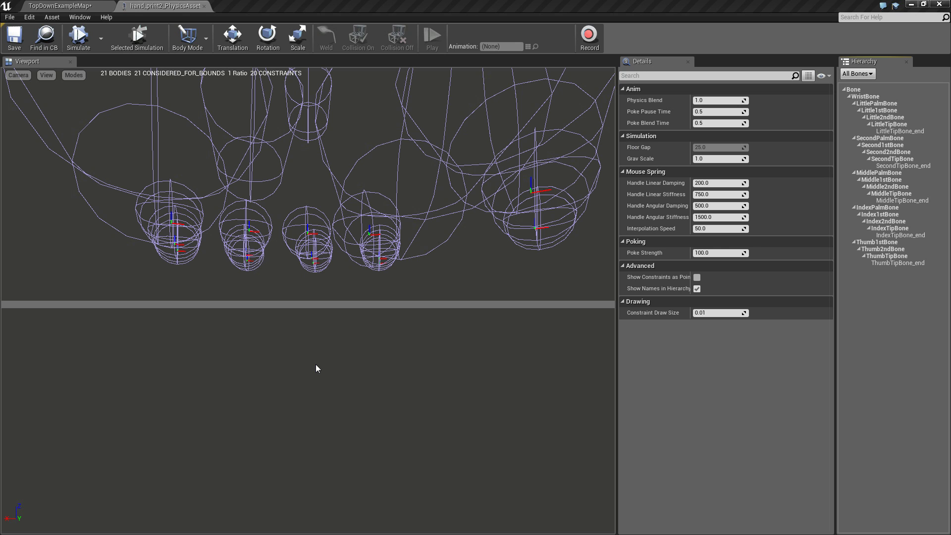
middle_drag(307, 346, 307, 164)
right_drag(309, 280, 309, 385)
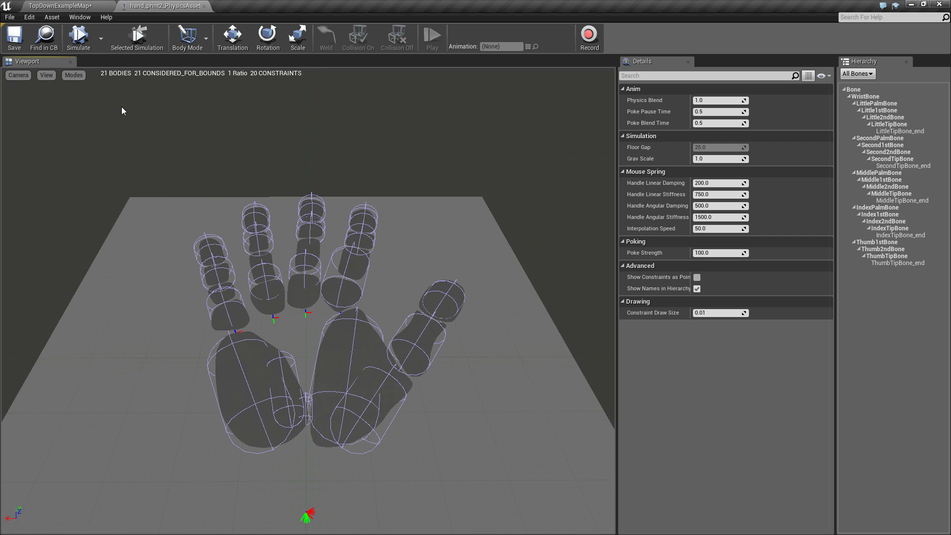
click(81, 42)
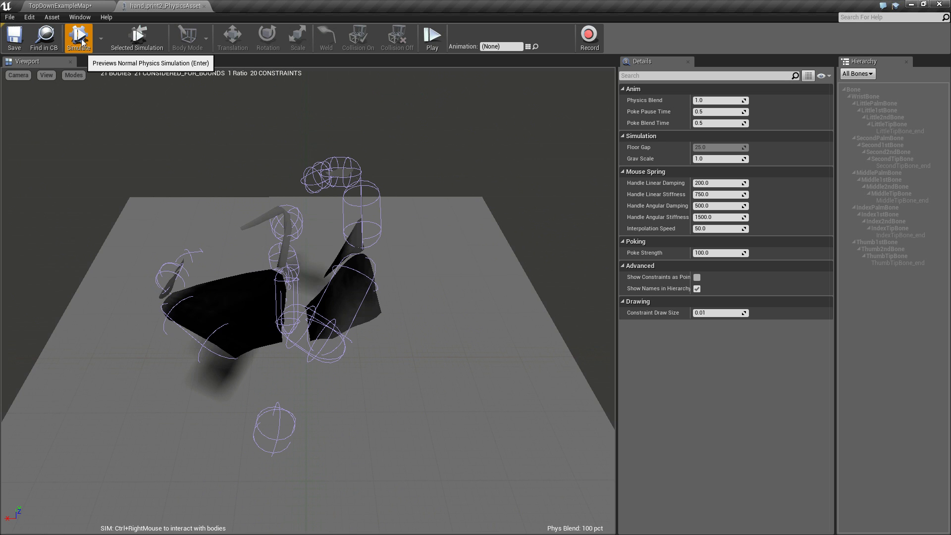
click(82, 42)
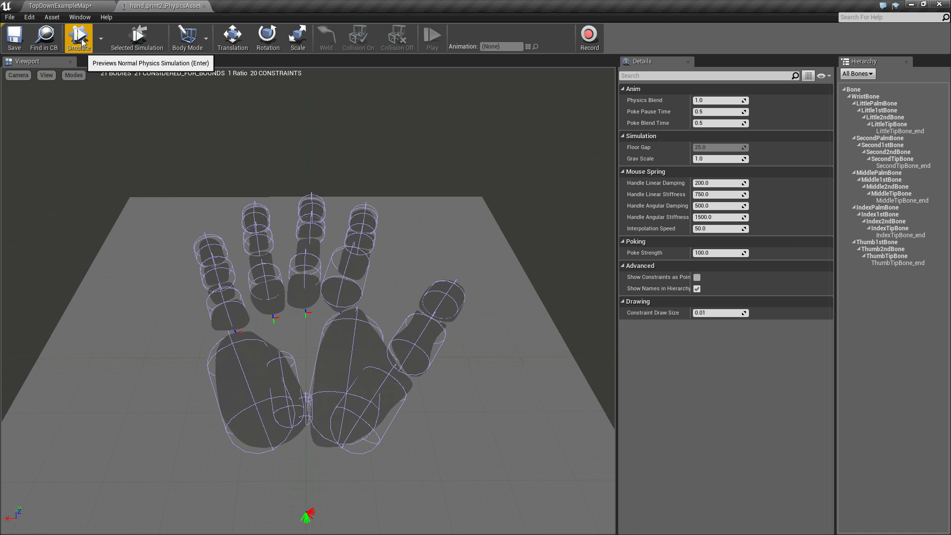
Step: Try moving the Index1stBone collision body sideways past the thumb, and undo the move
click(344, 279)
click(260, 39)
click(241, 46)
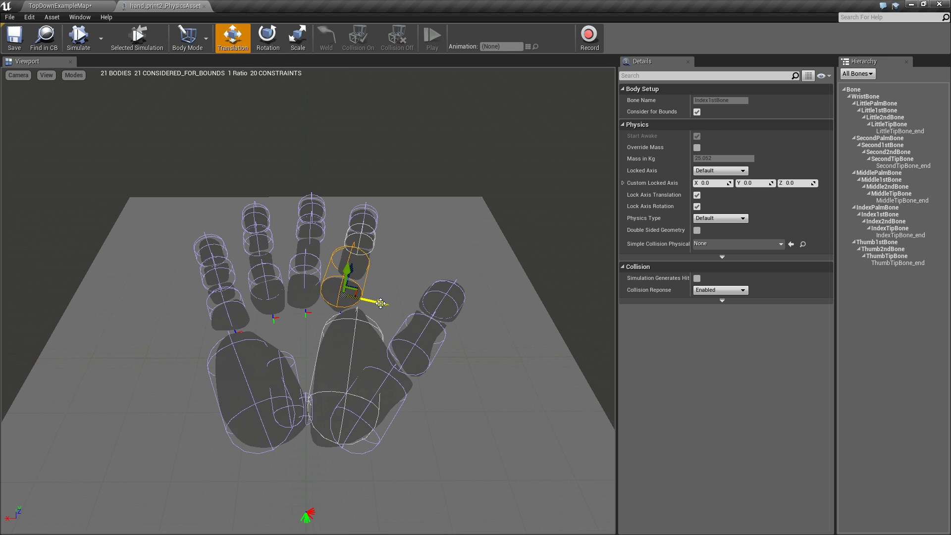
drag(381, 303, 477, 323)
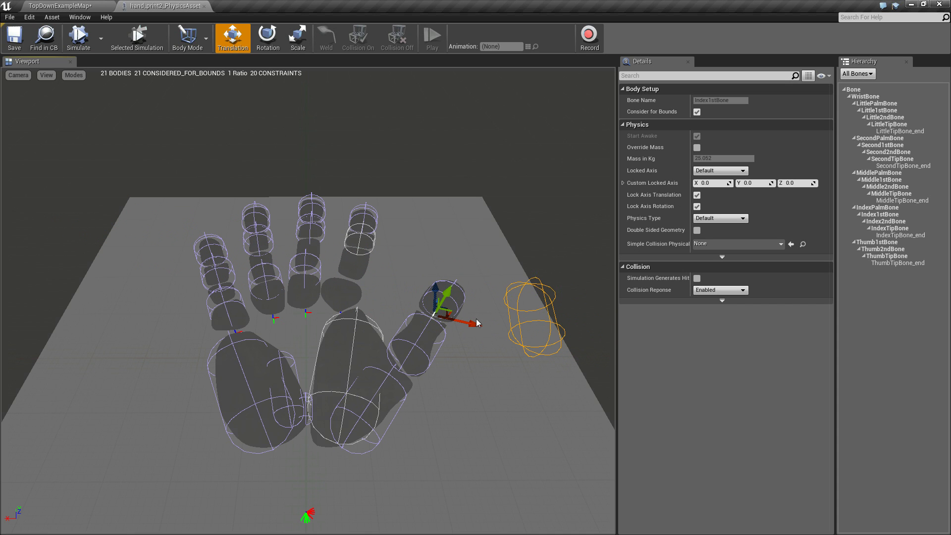
key(ctrl+z)
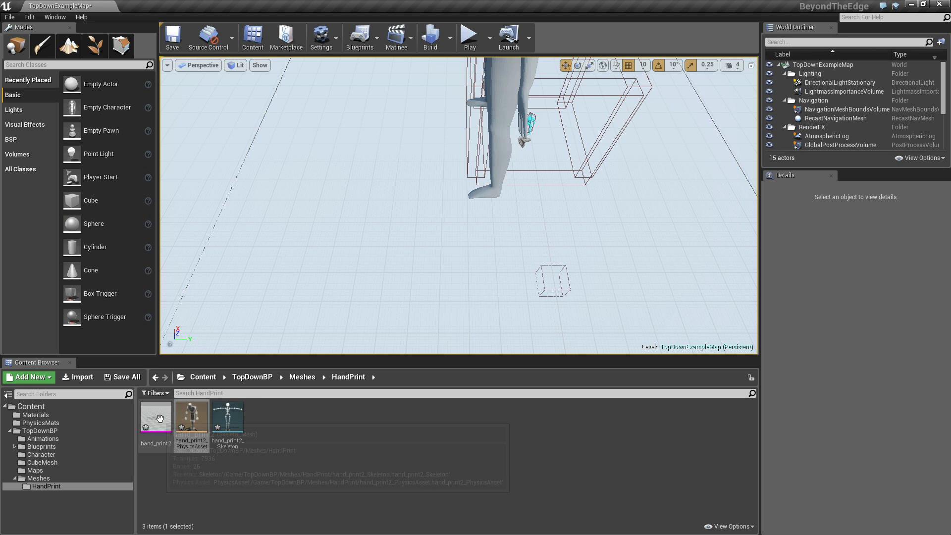
Step: Delete the hand_print2 skeletal mesh, physics asset and skeleton from the HandPrint folder
shift+click(225, 416)
key(Delete)
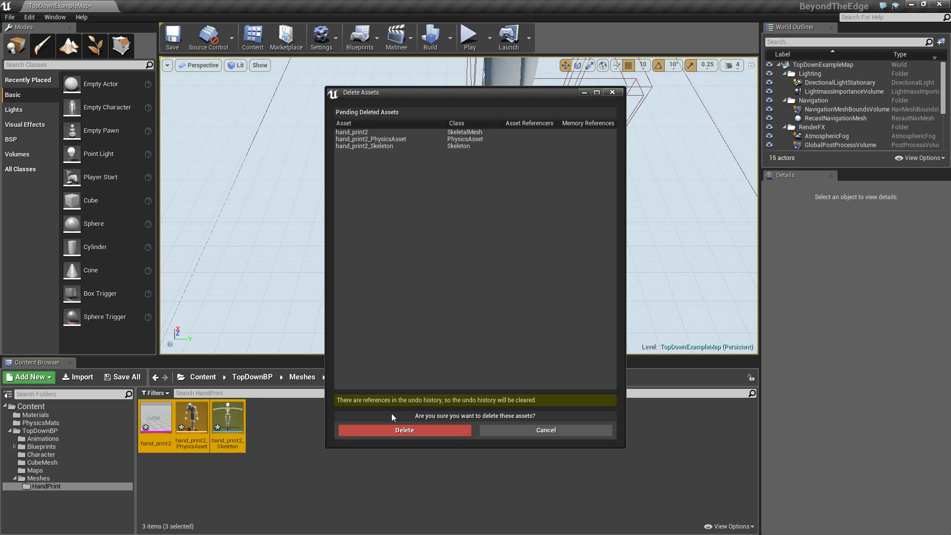
click(396, 429)
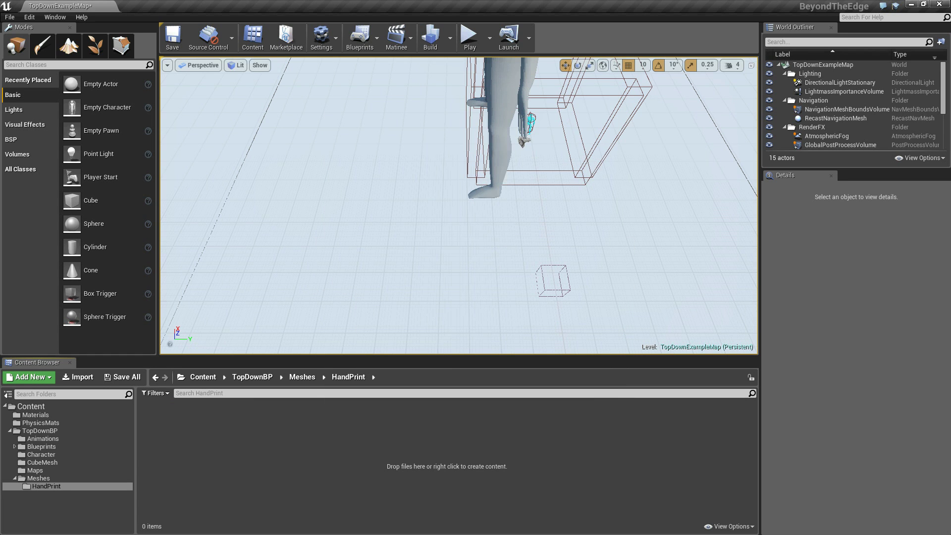
Step: Switch to Blender, change the armature from Pose Mode to Object Mode and select all objects of the hand
key(alt+Tab)
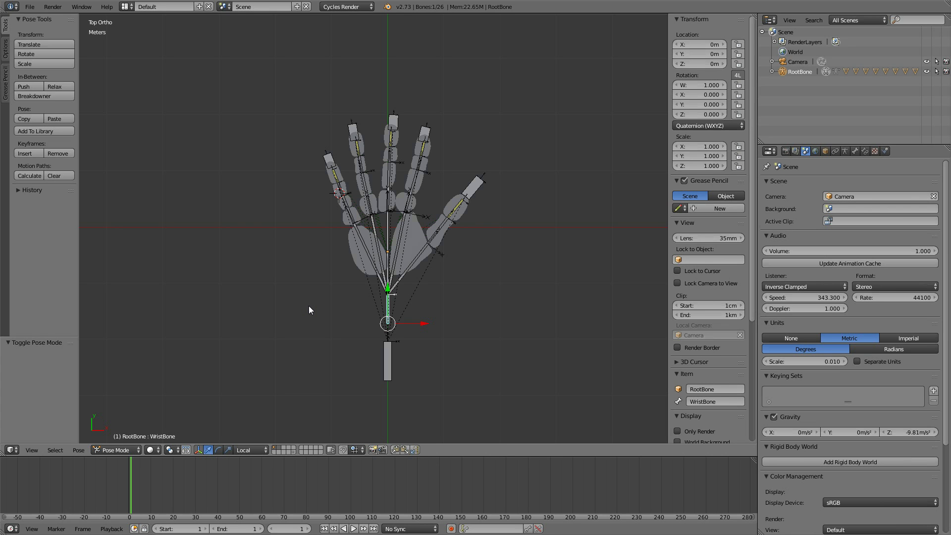
key(ctrl+Tab)
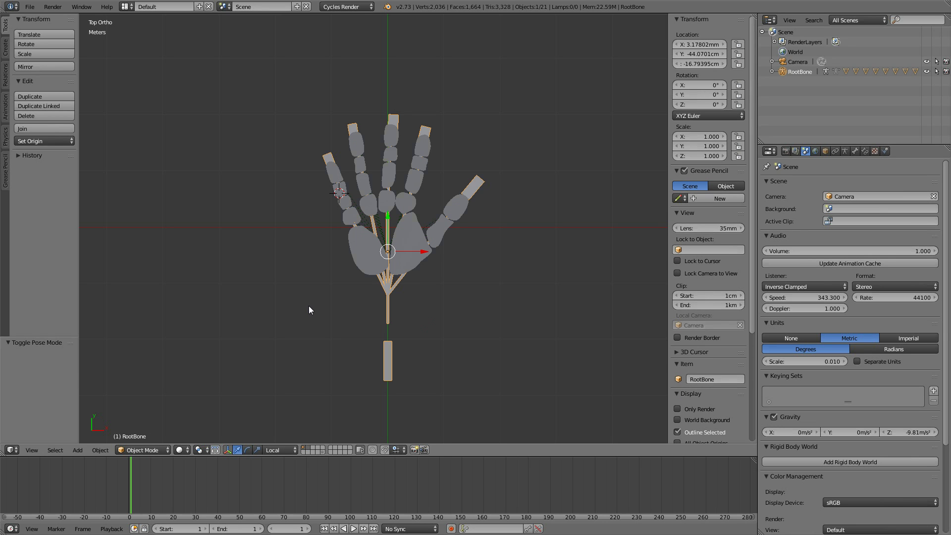
key(a)
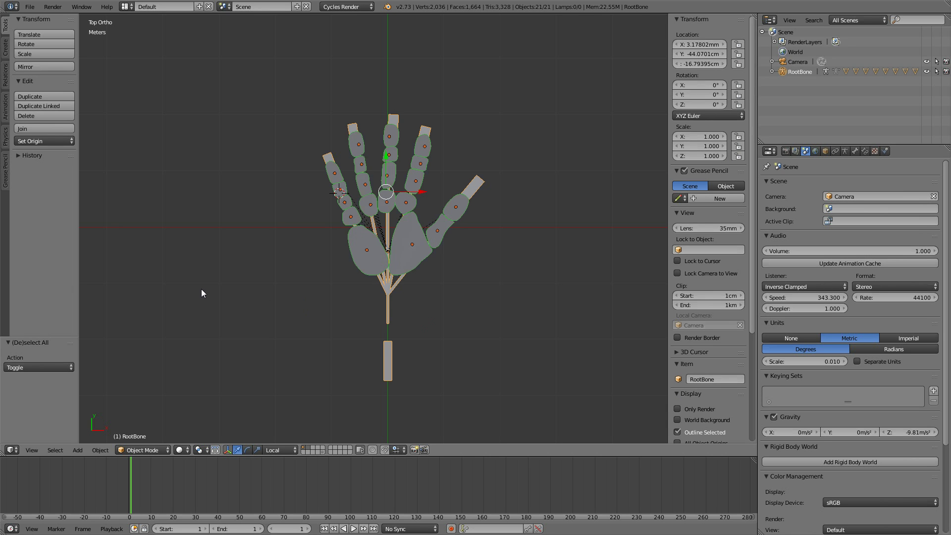
Step: Try scaling the whole hand down to about 0.263 and about 0.422, undoing each attempt
key(s)
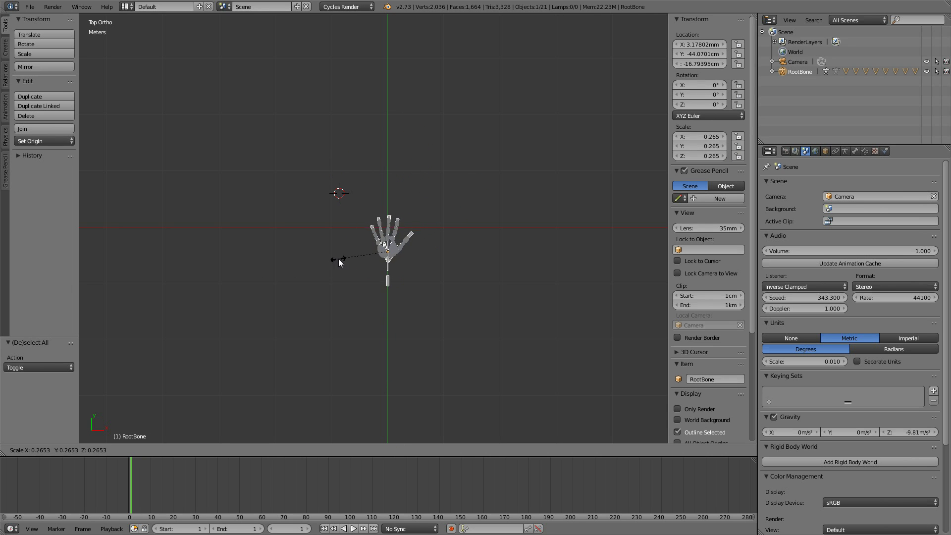
click(338, 258)
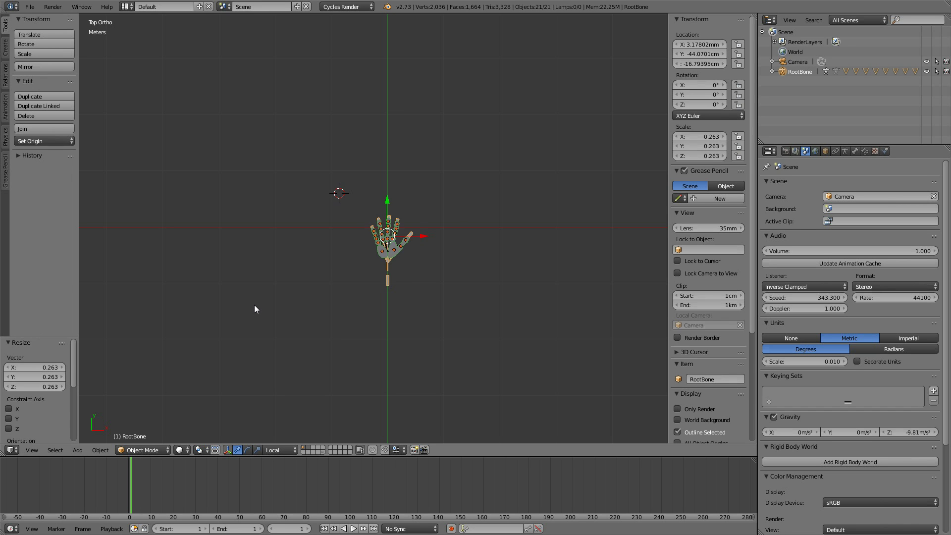
key(ctrl+z)
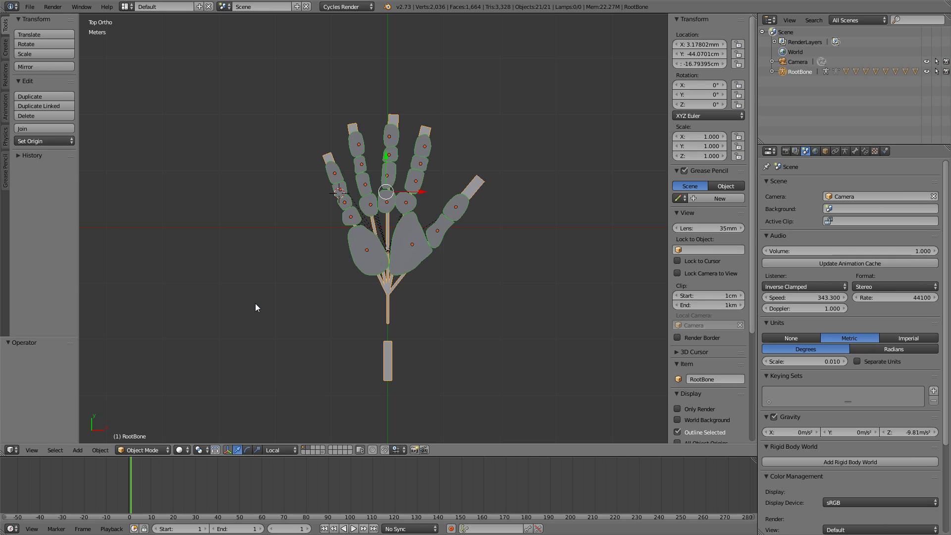
key(s)
click(335, 275)
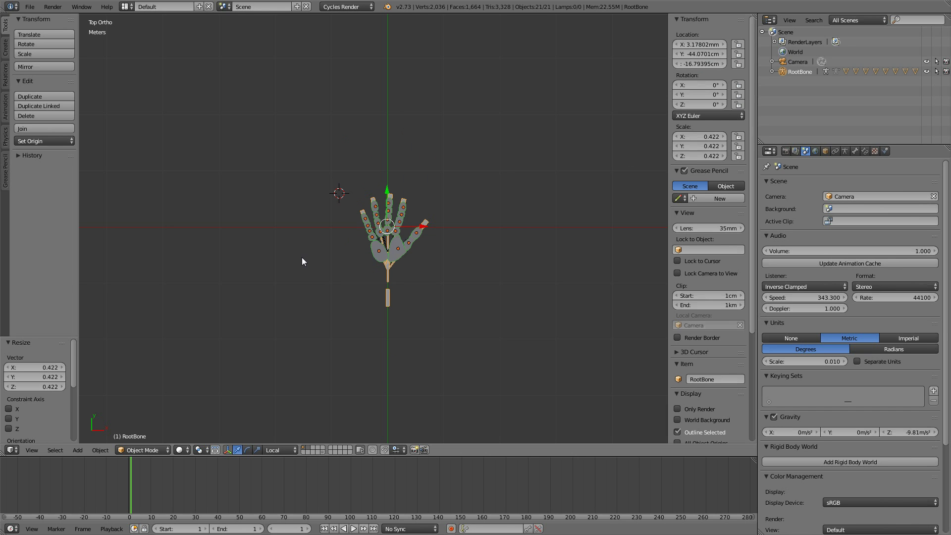
key(ctrl+z)
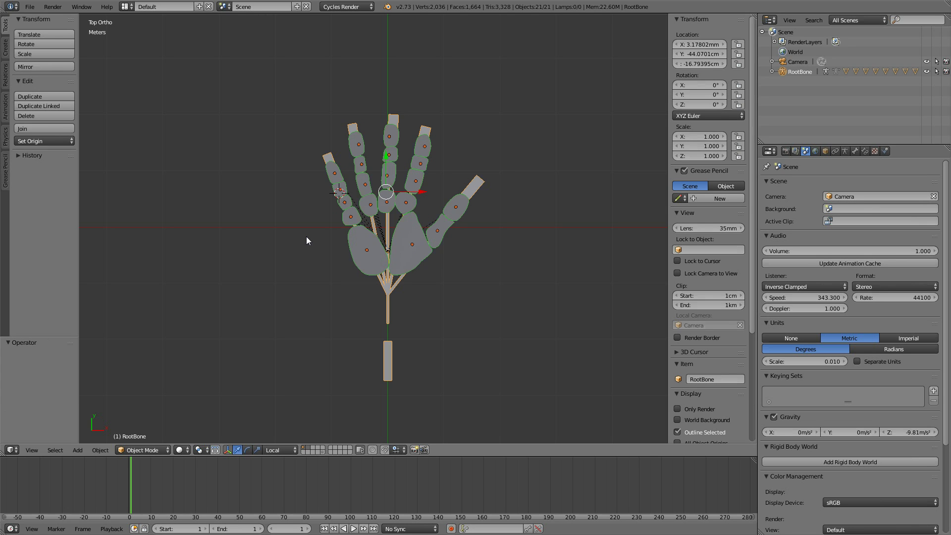
Step: Apply rotation and scale to all selected hand objects
key(ctrl+a)
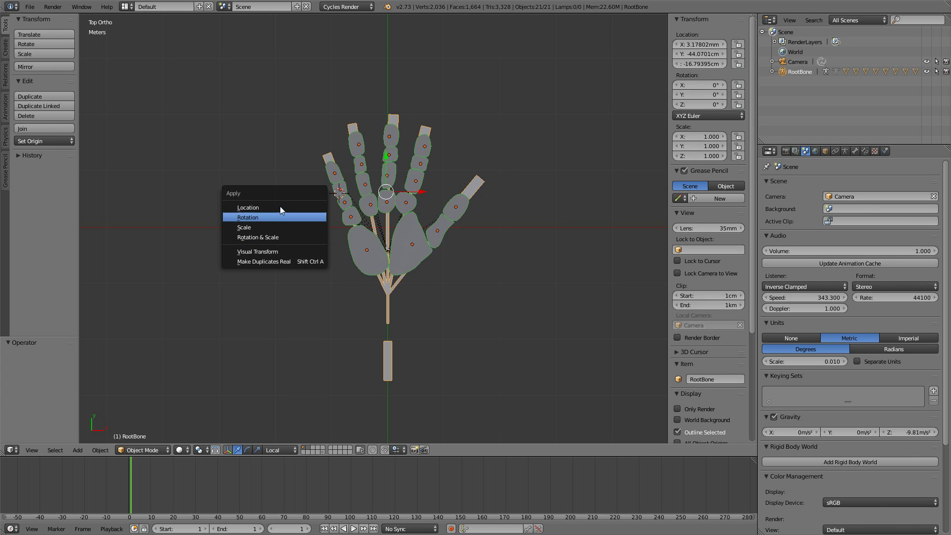
click(271, 239)
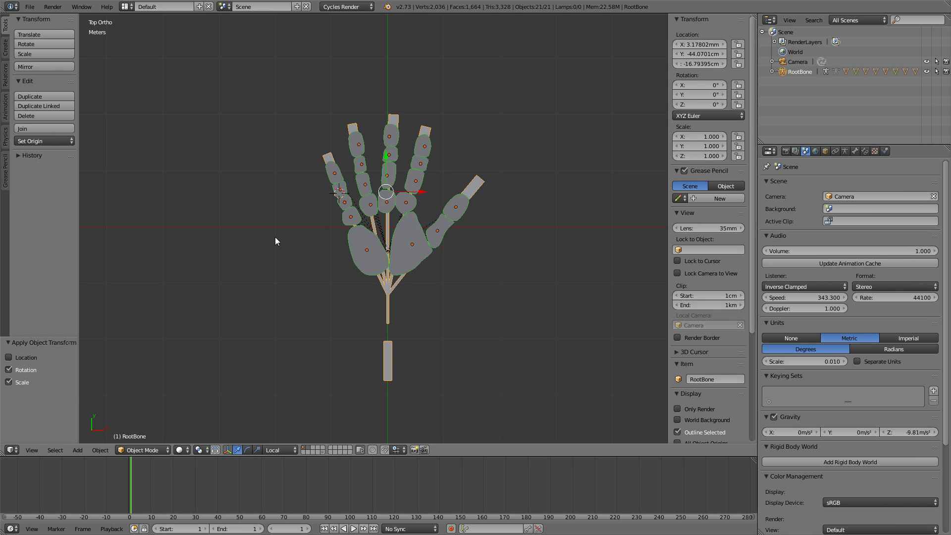
Step: Export the hand as FBX over hand_print2.fbx with the scale set to 0.01
click(30, 7)
mouse_move(53, 186)
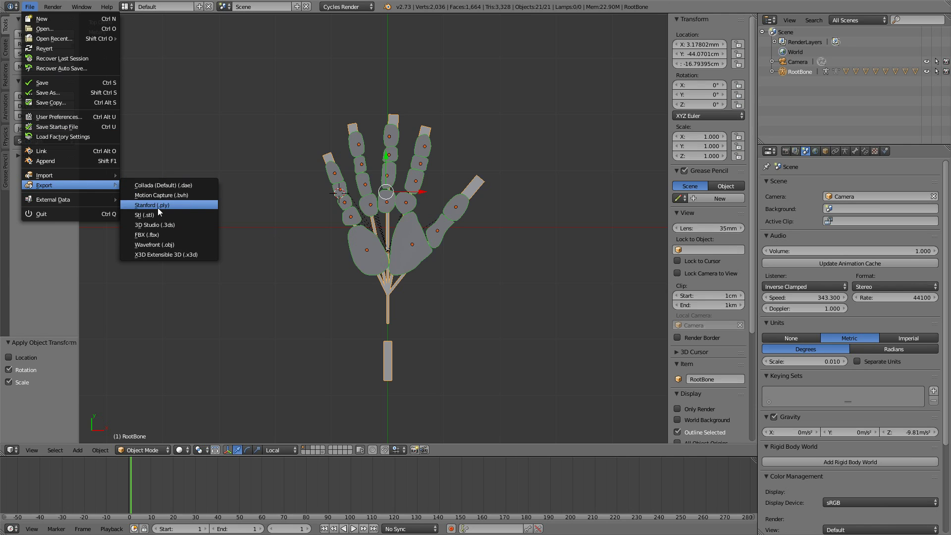
click(151, 235)
click(138, 295)
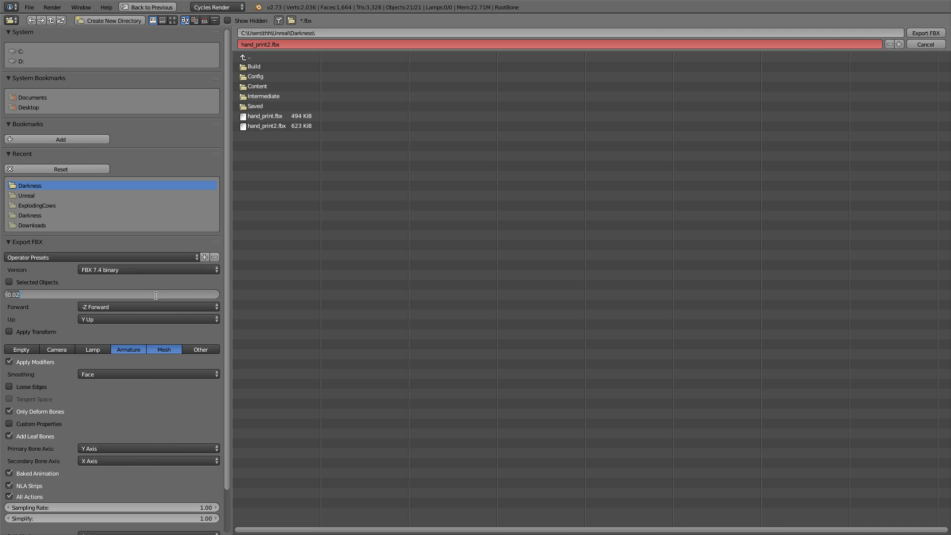
text(0.01)
key(Return)
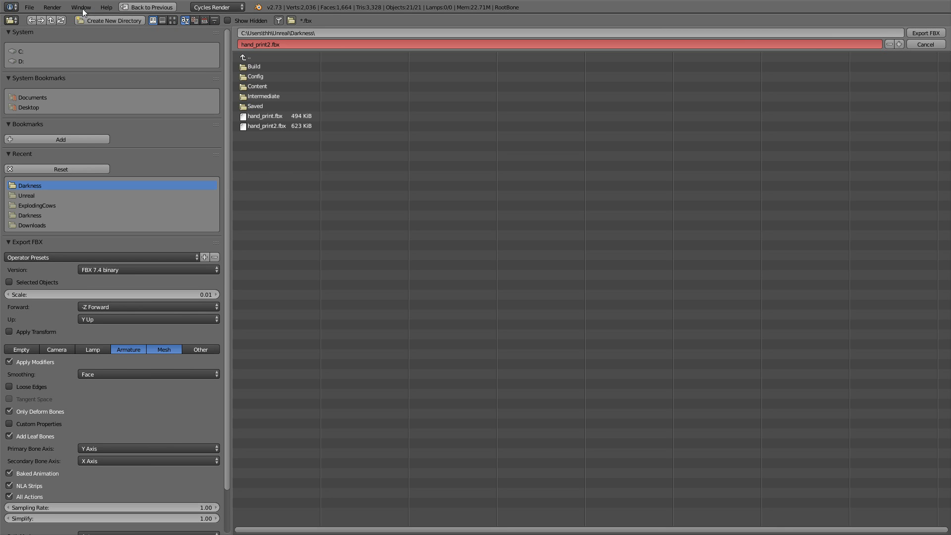
click(923, 32)
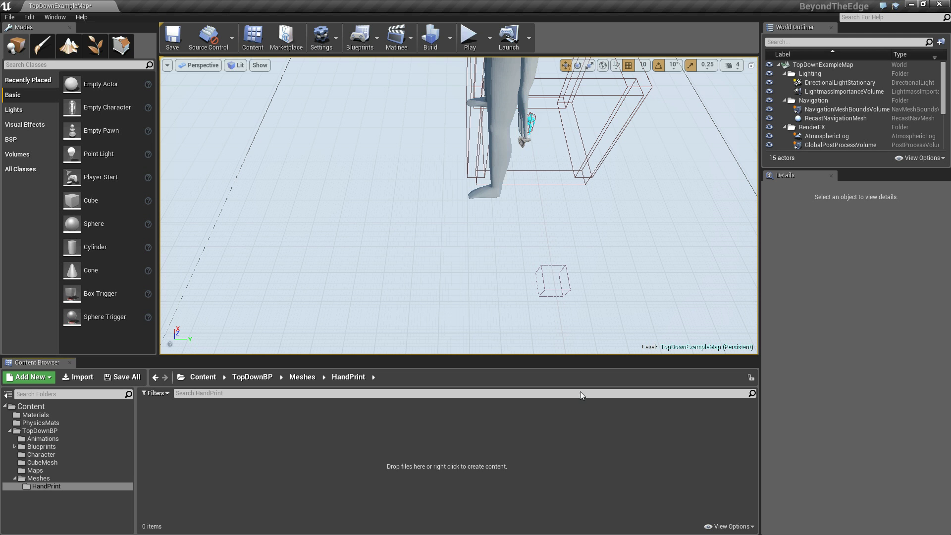
Step: Import hand_print2.fbx into the HandPrint folder as a skeletal mesh with a physics asset, and dismiss the message log
click(79, 378)
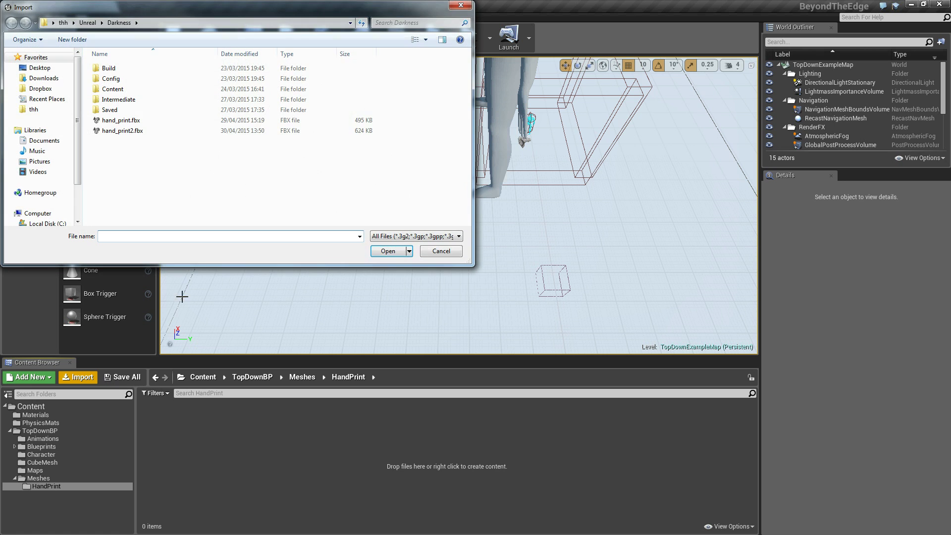
double_click(122, 129)
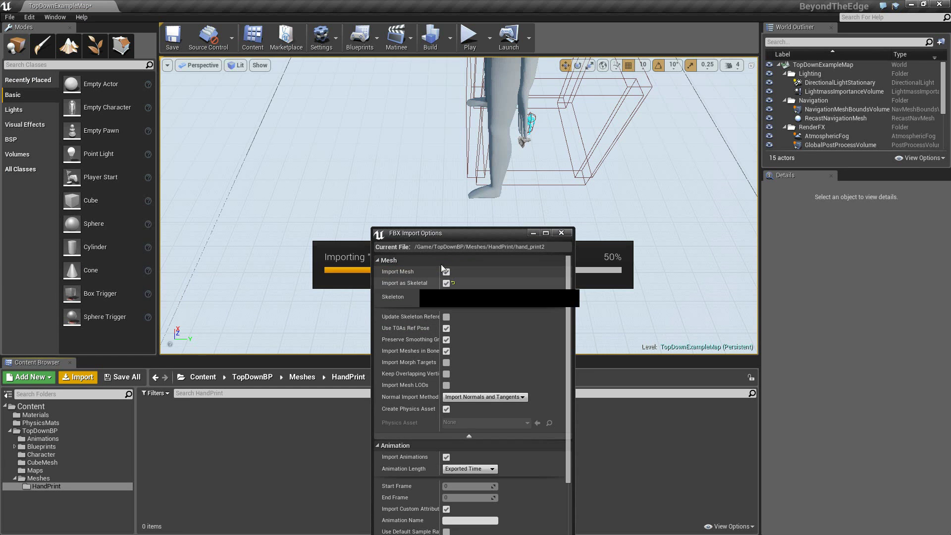
drag(466, 233, 305, 58)
click(361, 411)
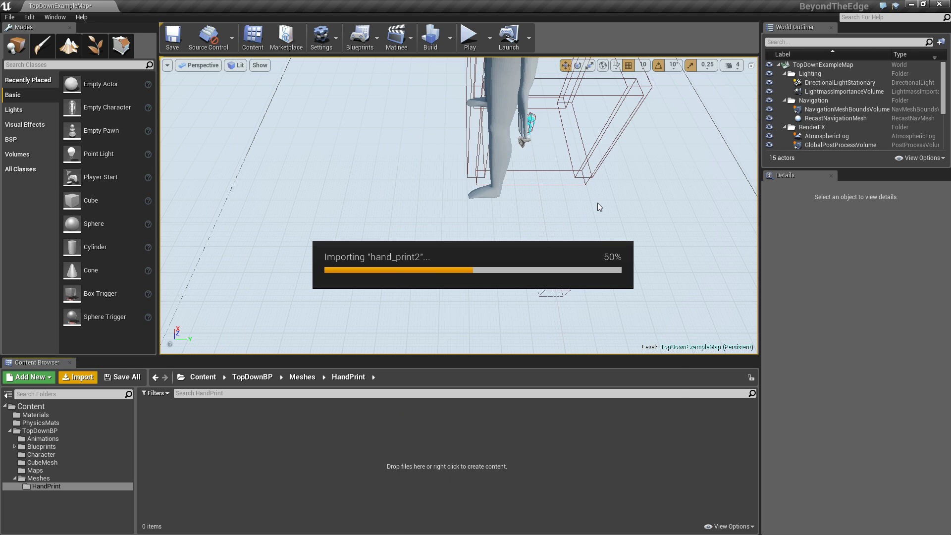
click(671, 169)
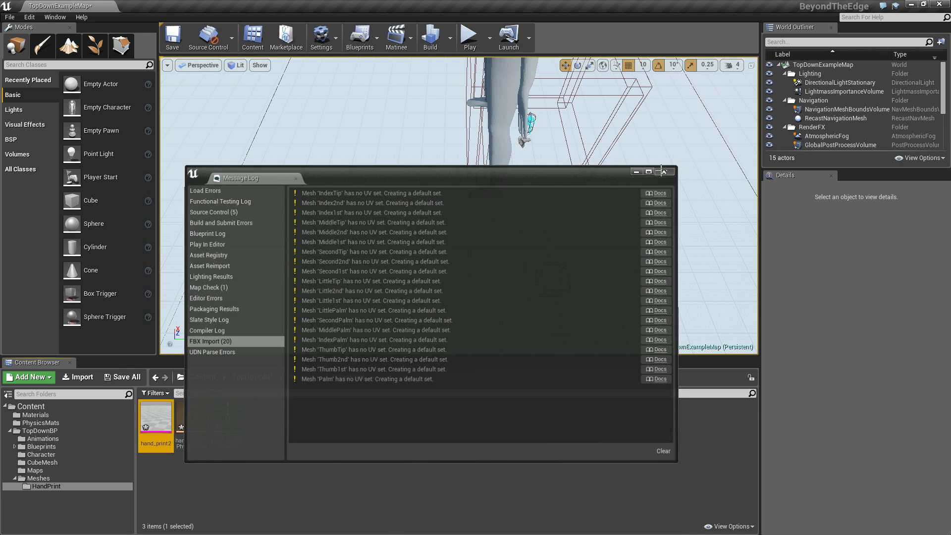
Step: Open the hand_print2 physics asset, run the physics simulation on the whole hand and stop it
double_click(192, 418)
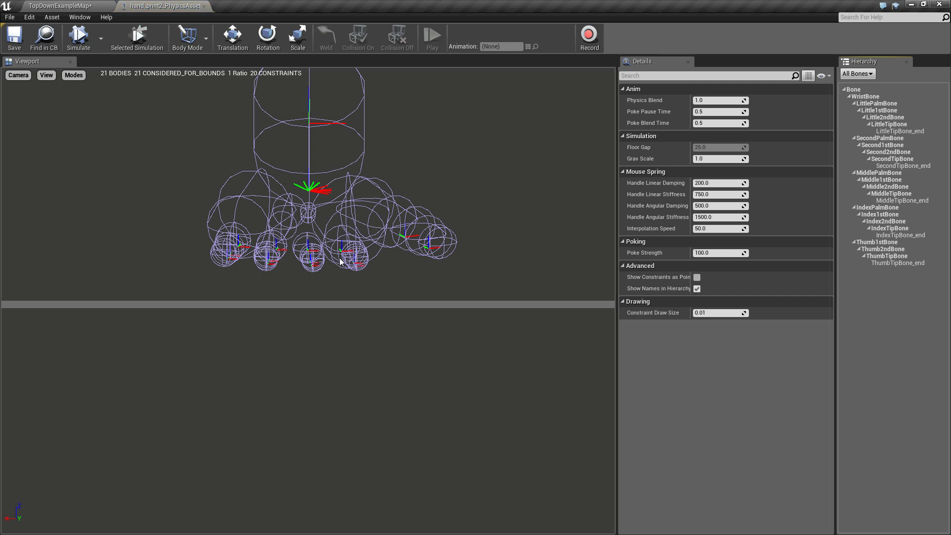
drag(338, 250, 338, 198)
drag(338, 319, 338, 297)
right_drag(338, 297, 338, 399)
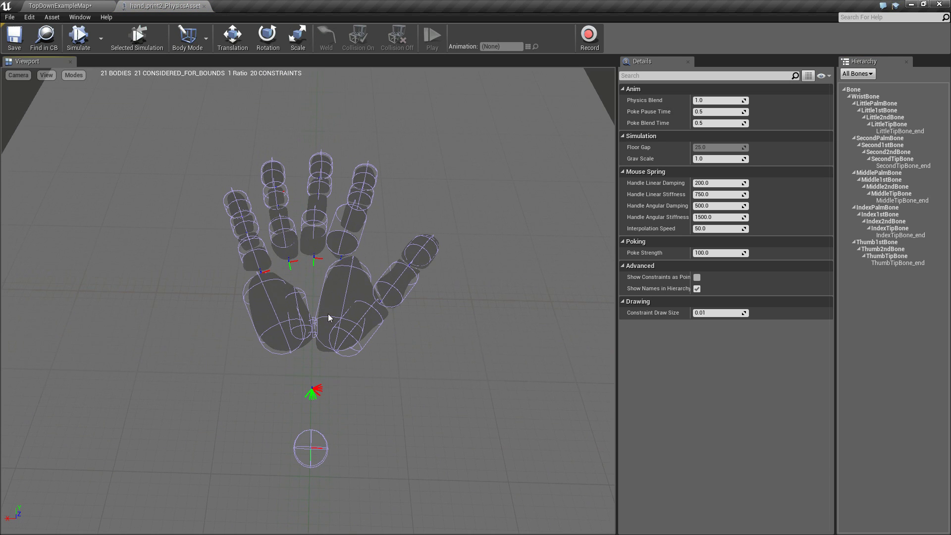
click(81, 39)
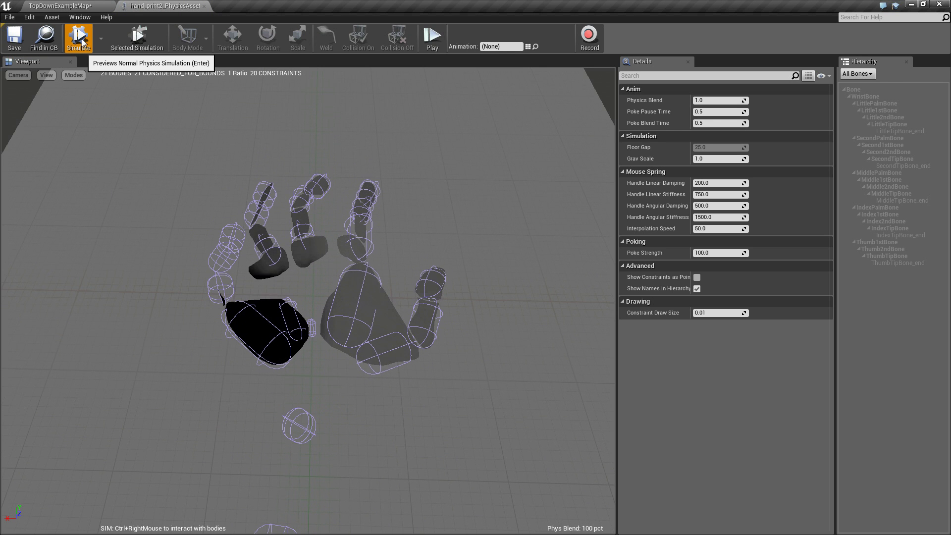
click(81, 40)
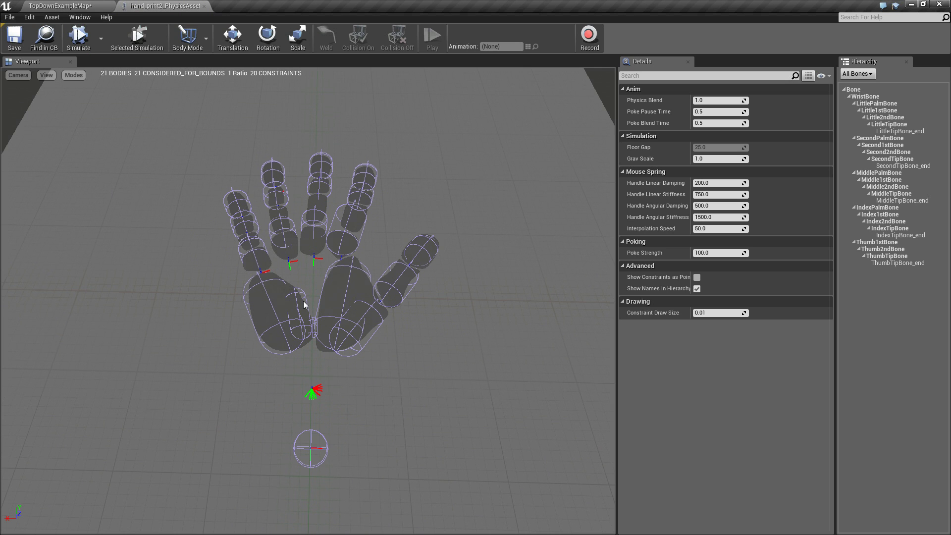
Step: Examine which neighbouring bodies the index palm, little palm and thumb base bodies have collision disabled with
click(378, 326)
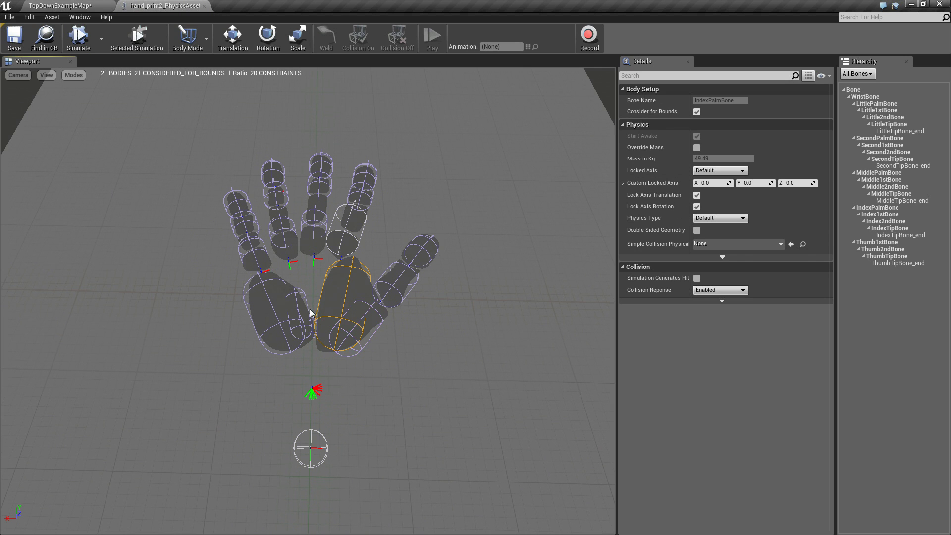
click(275, 308)
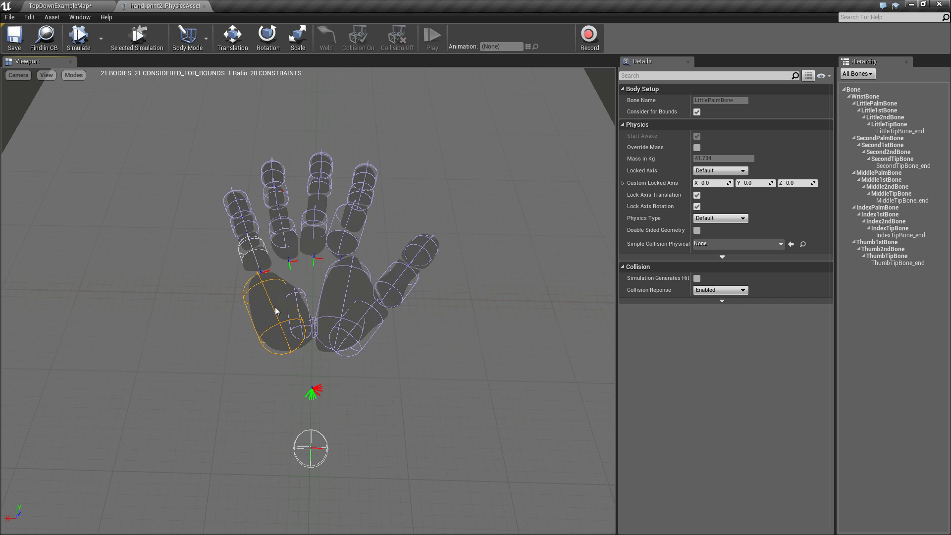
click(346, 292)
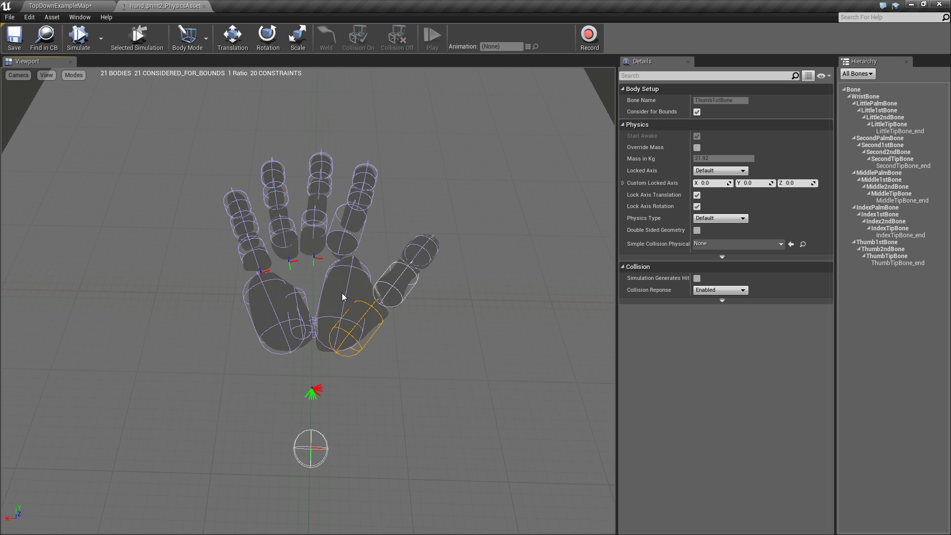
ctrl+click(372, 310)
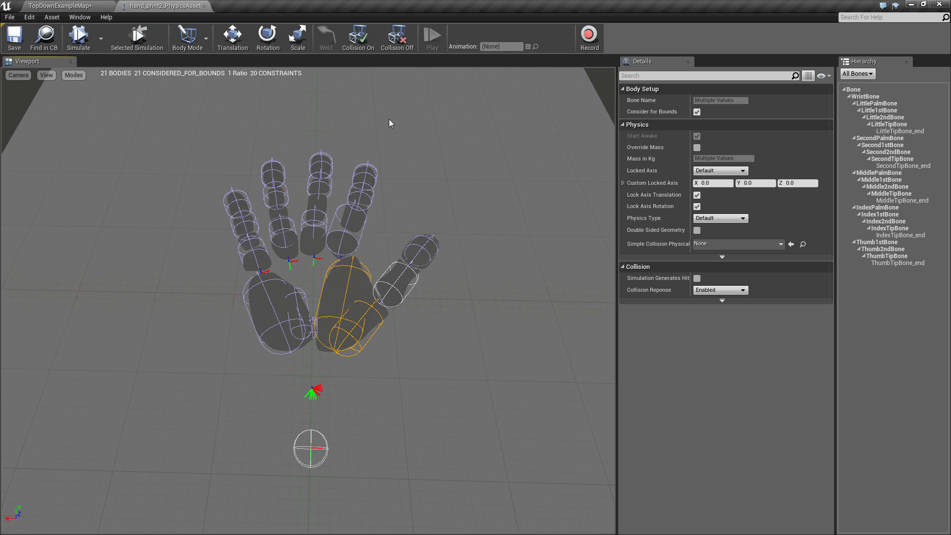
Step: Disable collision between the Thumb1stBone and IndexPalmBone bodies and check it on each body
click(377, 324)
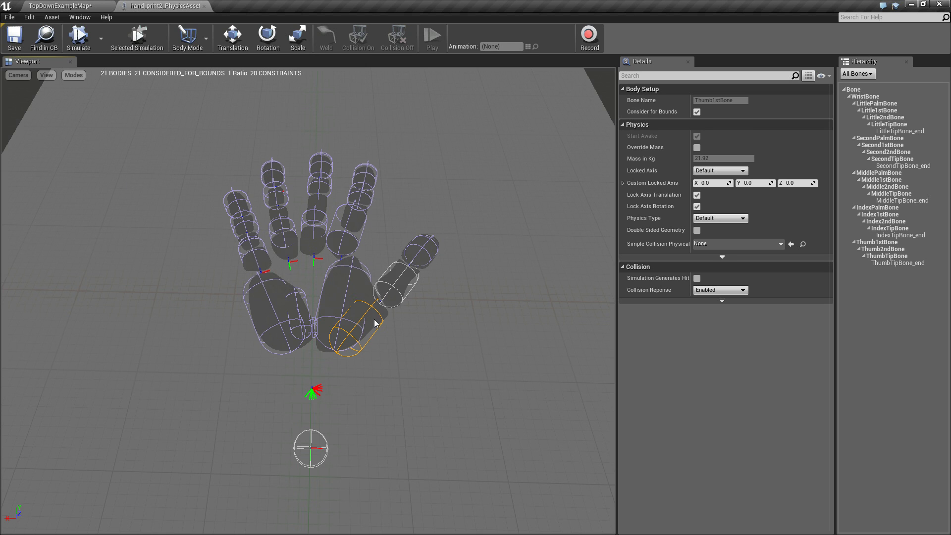
ctrl+click(348, 291)
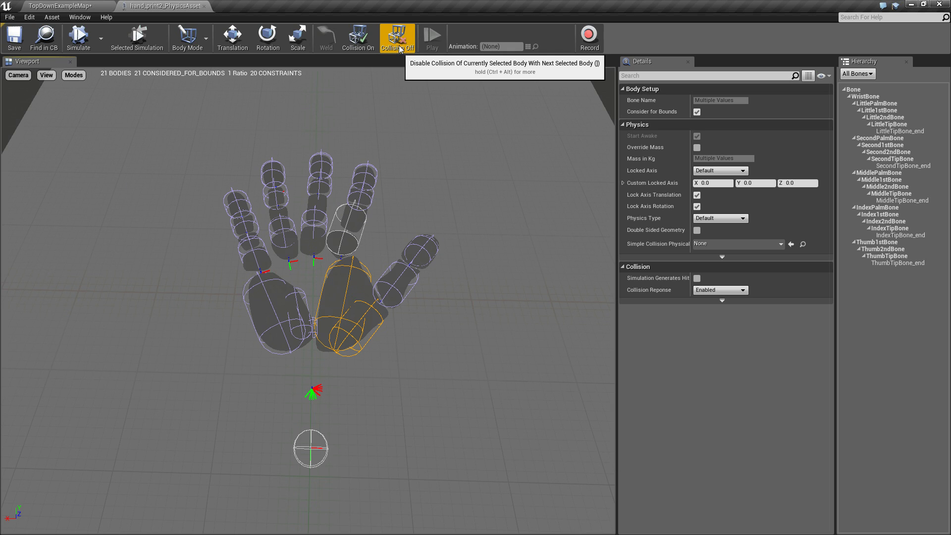
click(379, 332)
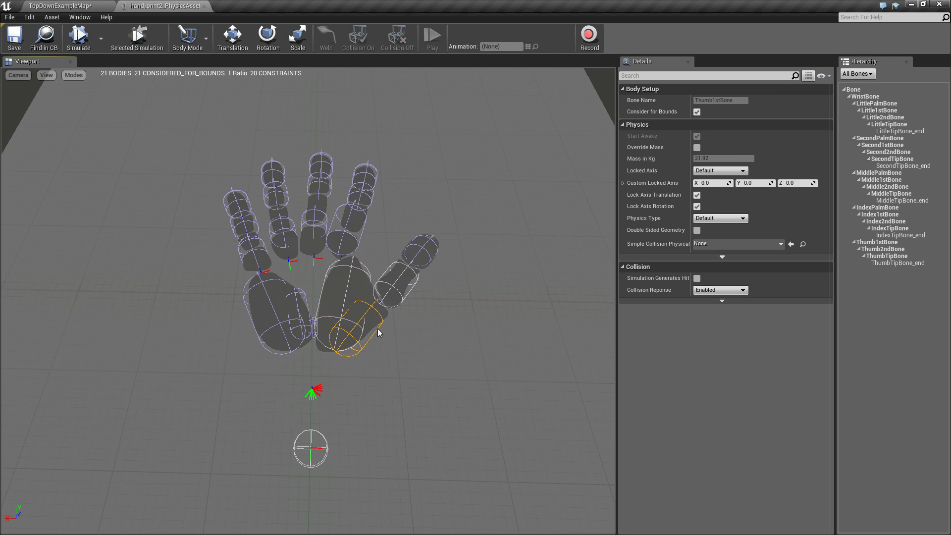
click(348, 286)
Step: Select the thumb base and all four palm bodies together and disable collision between them
click(379, 332)
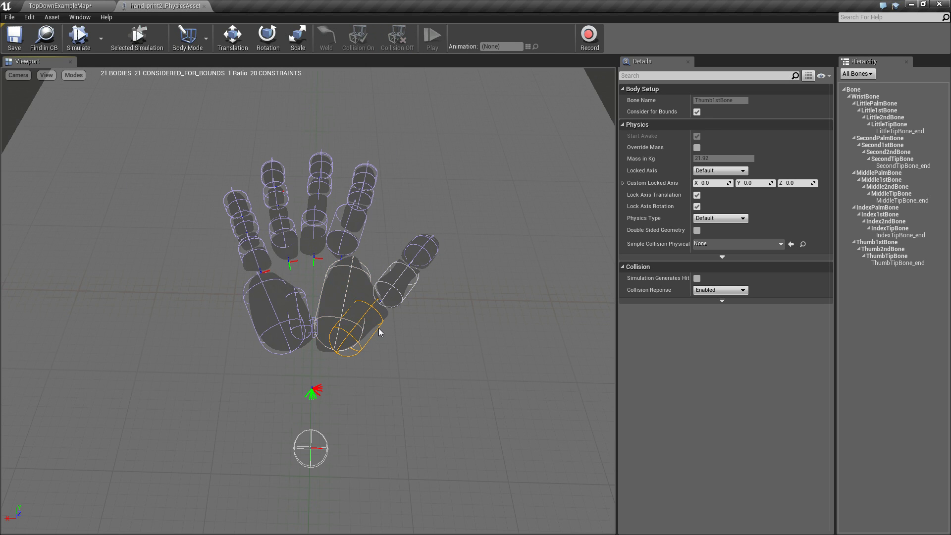
ctrl+click(348, 292)
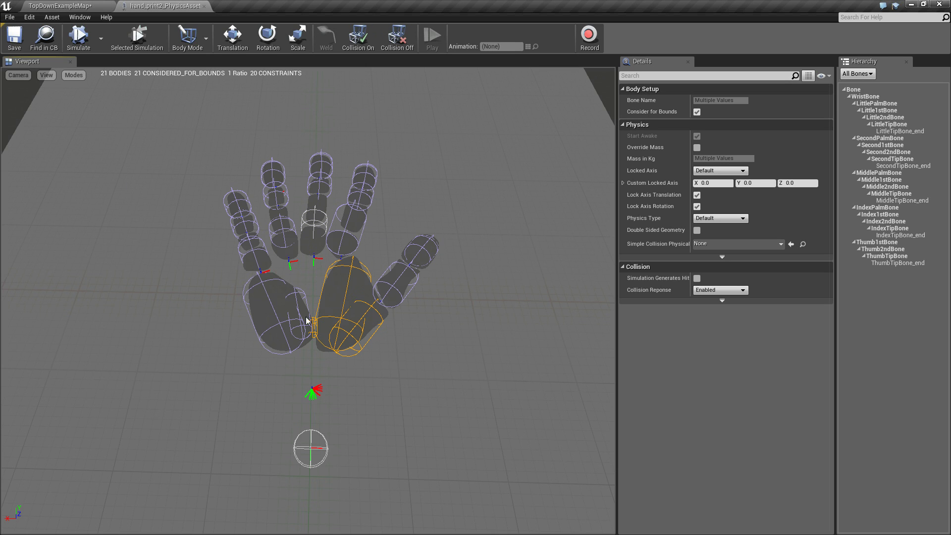
ctrl+click(306, 319)
ctrl+click(283, 319)
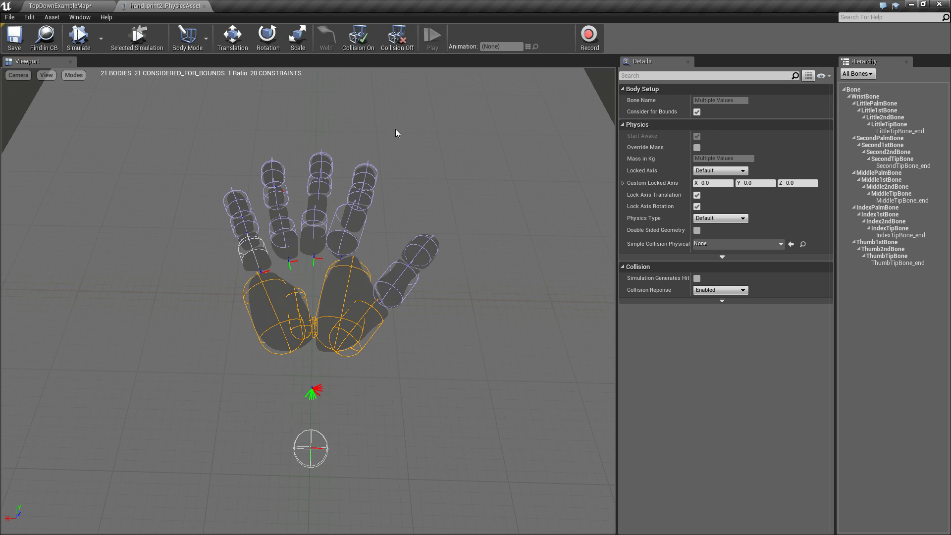
click(350, 283)
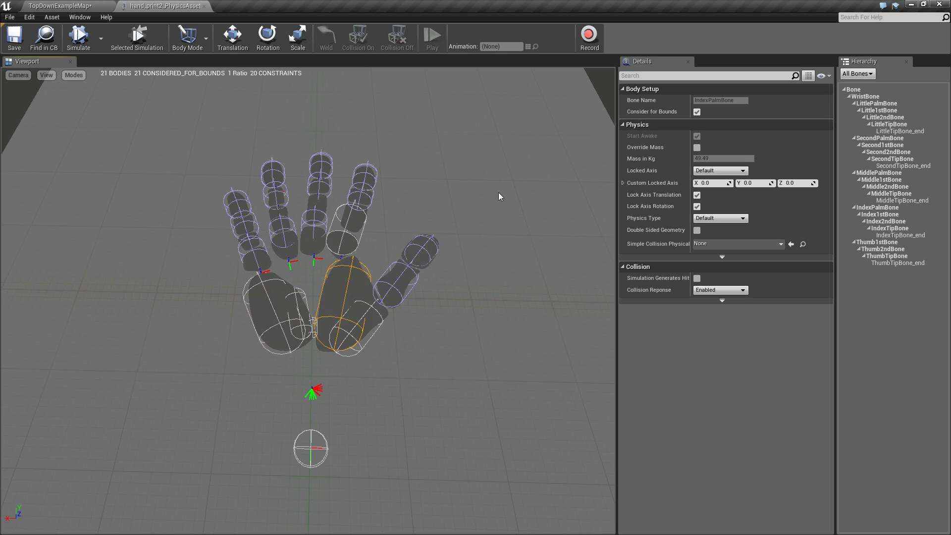
Step: Try scaling the IndexPalmBone collision body, then undo the scaling
click(298, 38)
drag(344, 301, 337, 337)
key(ctrl+z)
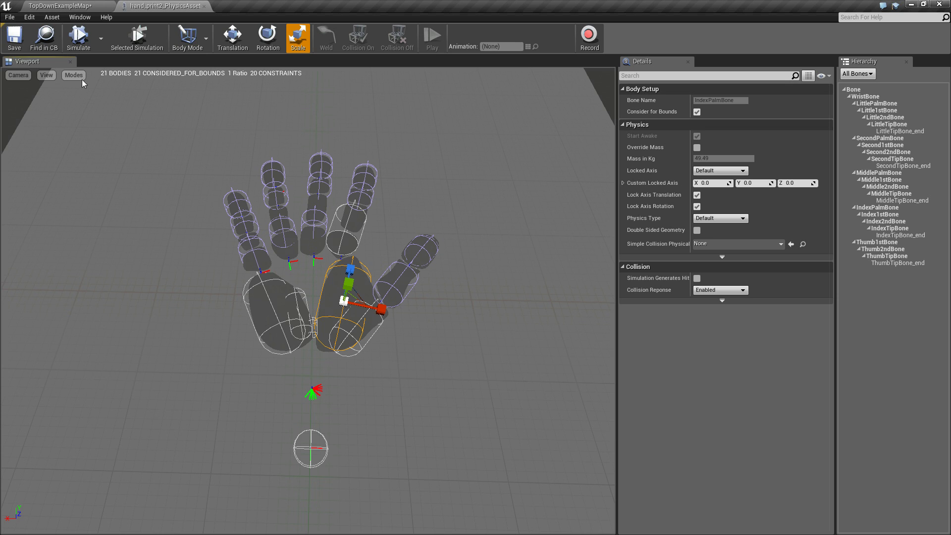
Step: Simulate the hand's physics again with the palm collisions disabled, and stop the simulation
click(80, 40)
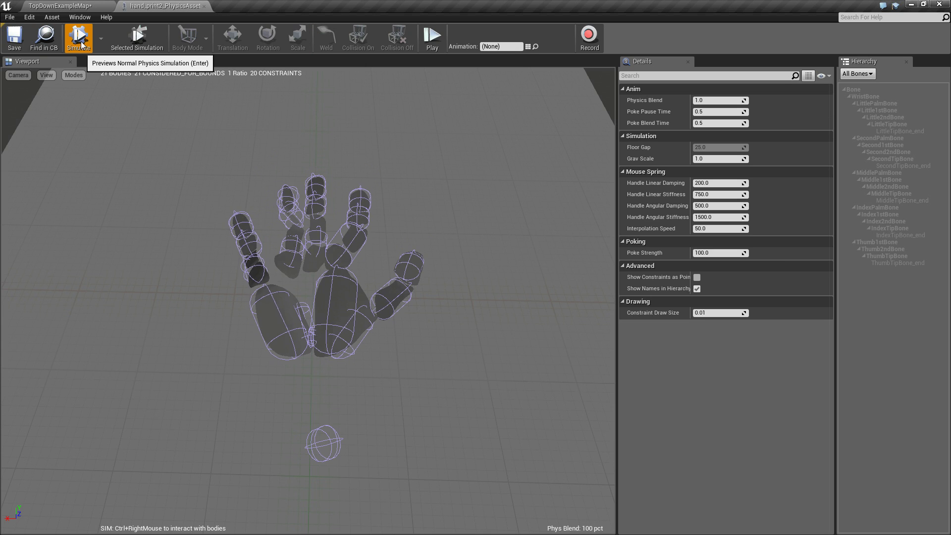
click(80, 40)
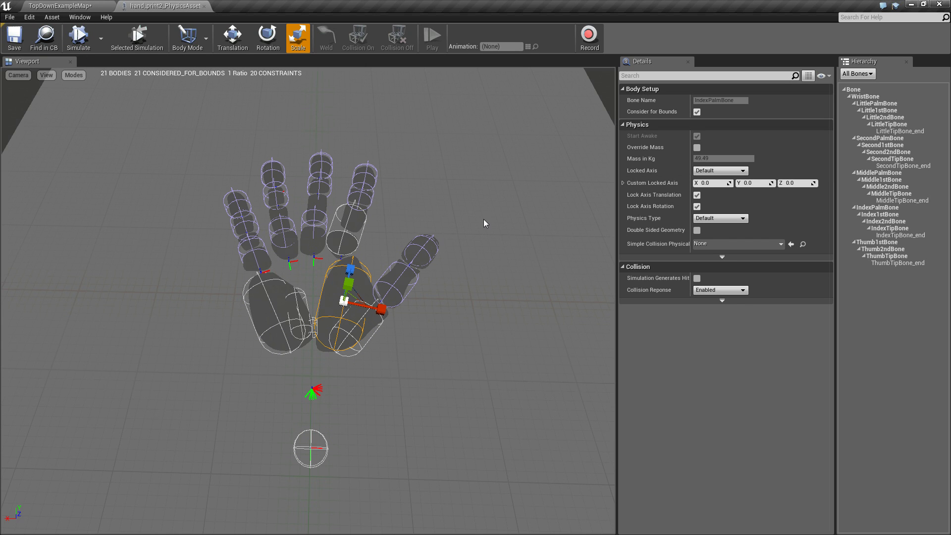